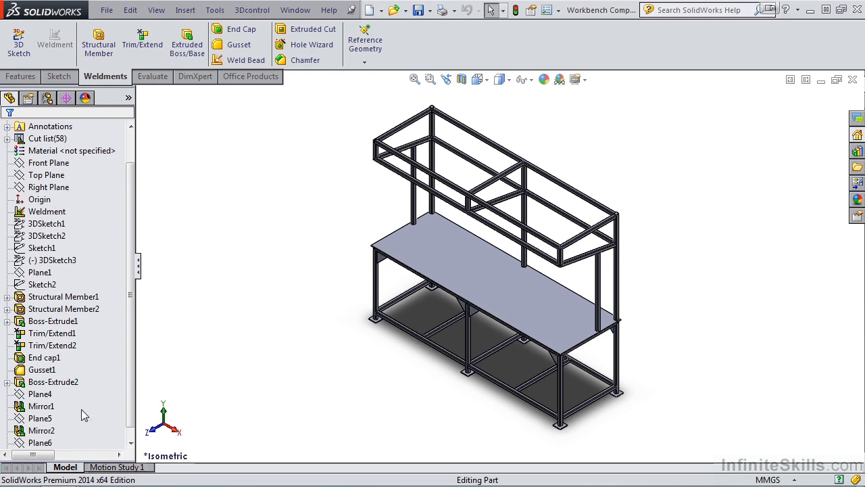
Step: Expand the part's cut list and its first three items to view the structural members they contain
{"action": "mouse_move", "coordinate": [57, 473]}
{"action": "left_click", "coordinate": [53, 174]}
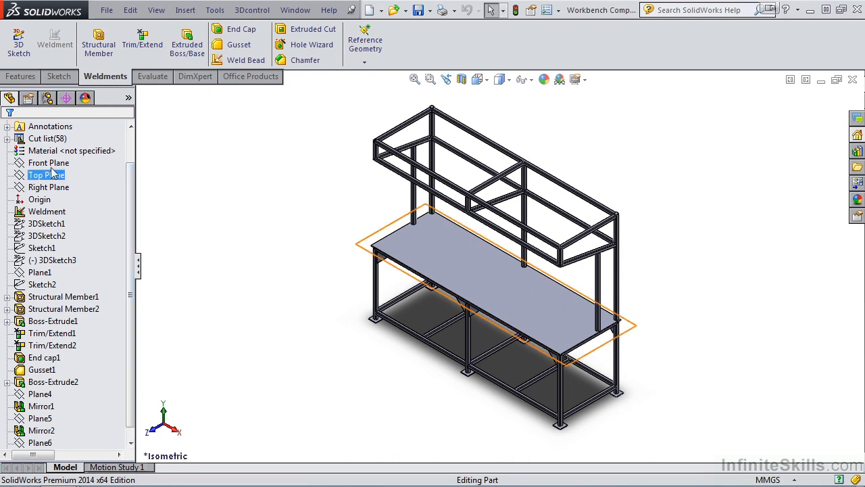
{"action": "left_click", "coordinate": [6, 139]}
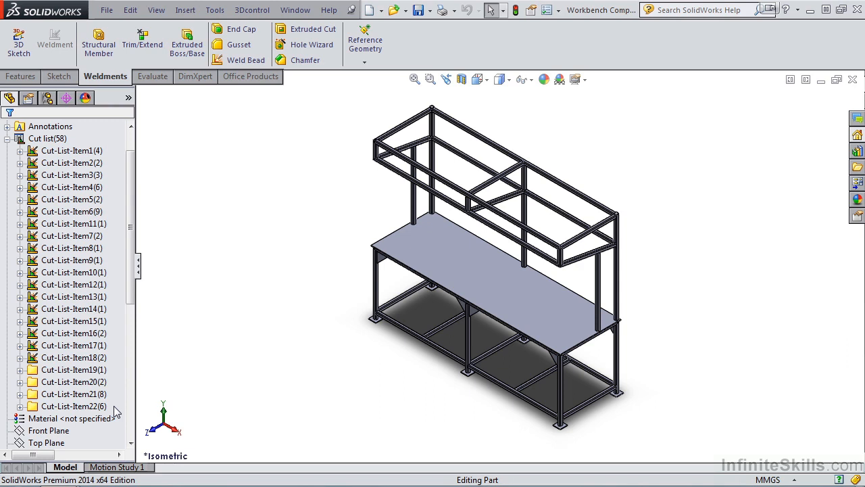
{"action": "left_click", "coordinate": [68, 226]}
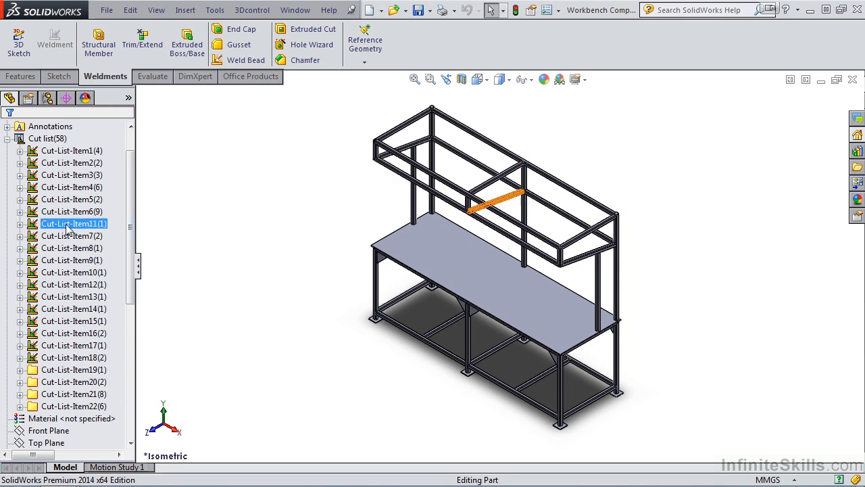
{"action": "left_click", "coordinate": [20, 150]}
{"action": "left_click", "coordinate": [20, 211]}
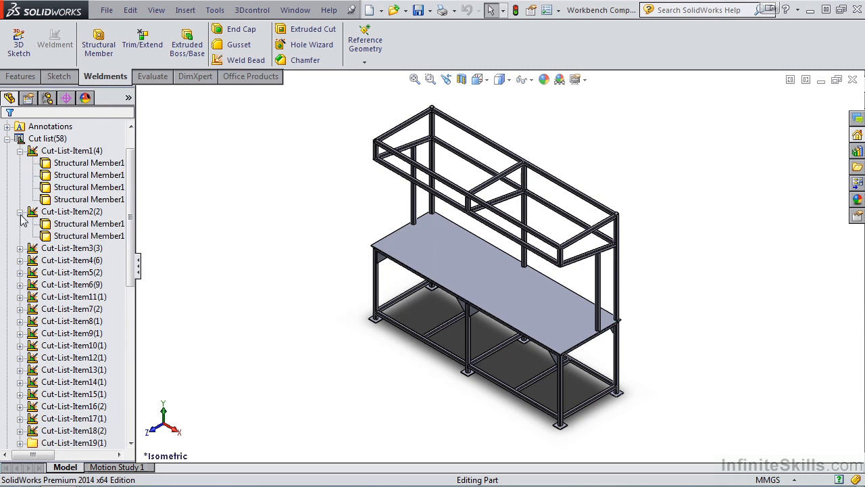
{"action": "left_click", "coordinate": [20, 248]}
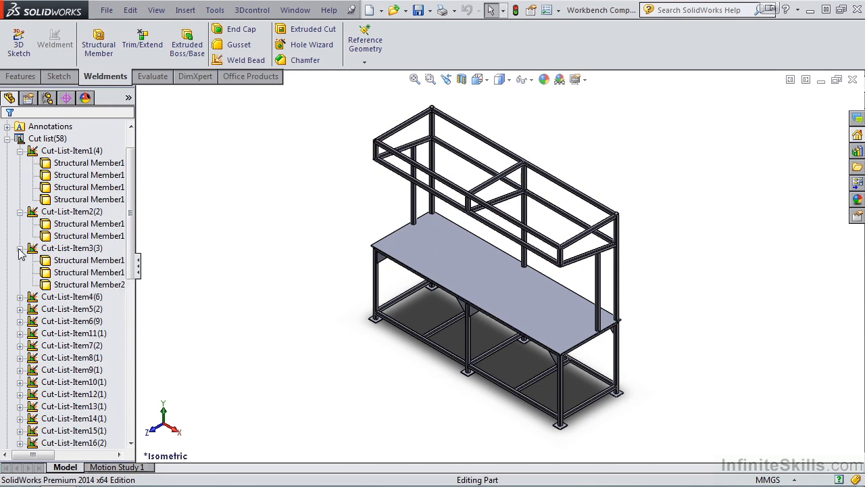
{"action": "left_click", "coordinate": [84, 163]}
{"action": "left_click", "coordinate": [84, 175], "text": "ctrl"}
{"action": "left_click", "coordinate": [85, 199], "text": "ctrl"}
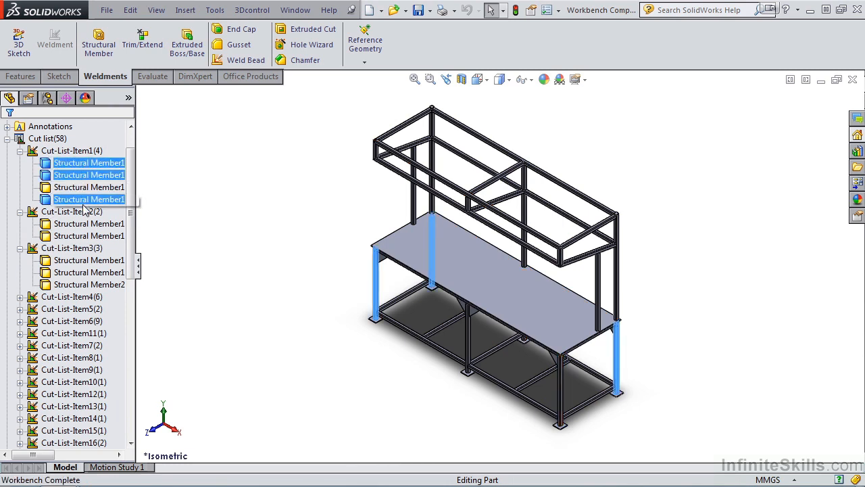
{"action": "left_click", "coordinate": [85, 236], "text": "ctrl"}
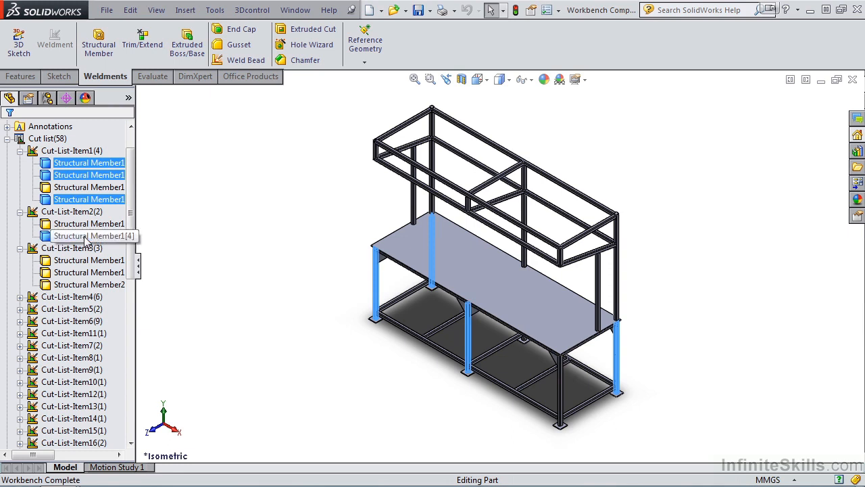
{"action": "right_click", "coordinate": [85, 241]}
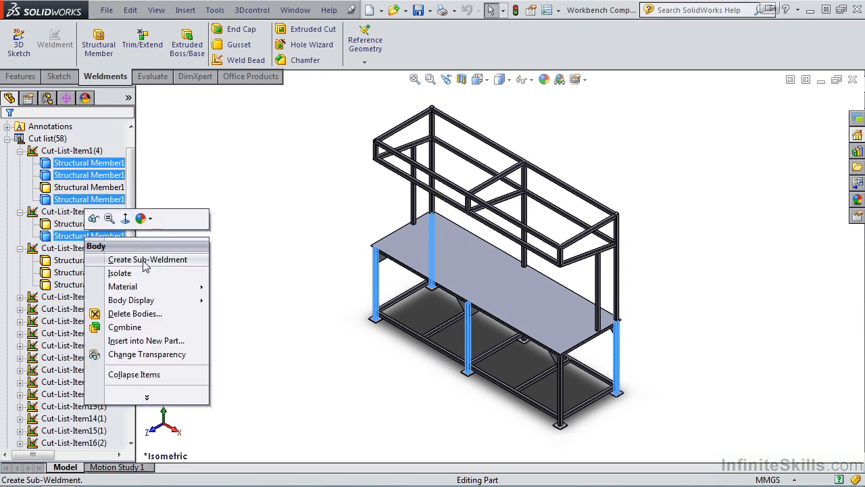
{"action": "left_click", "coordinate": [174, 196]}
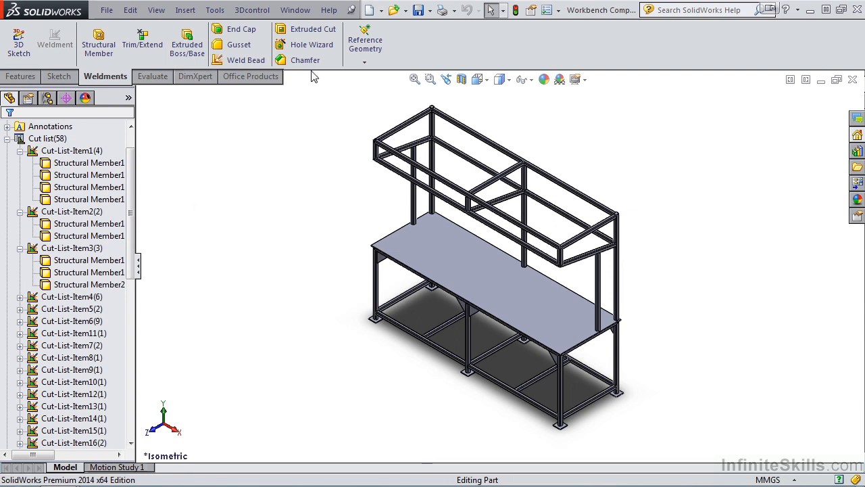
Step: Show the Selection Filter tools and restrict selection to solid bodies
{"action": "right_click", "coordinate": [334, 59]}
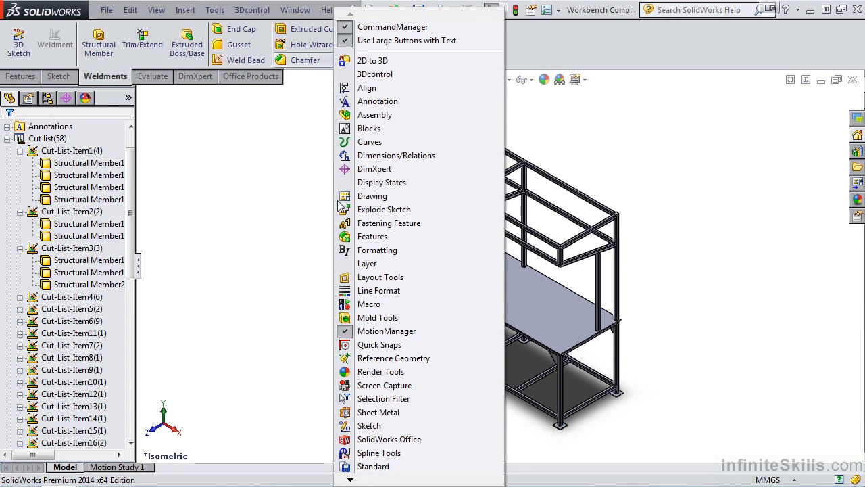
{"action": "left_click", "coordinate": [397, 400]}
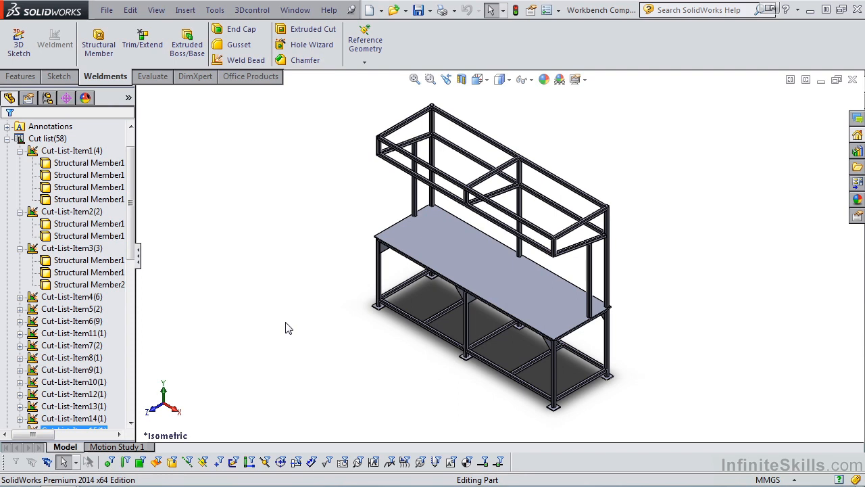
{"action": "key", "text": "F5"}
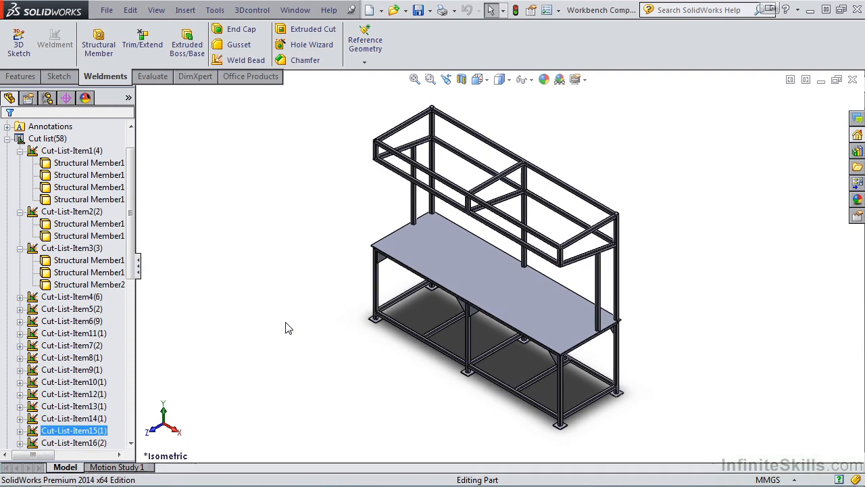
{"action": "key", "text": "F5"}
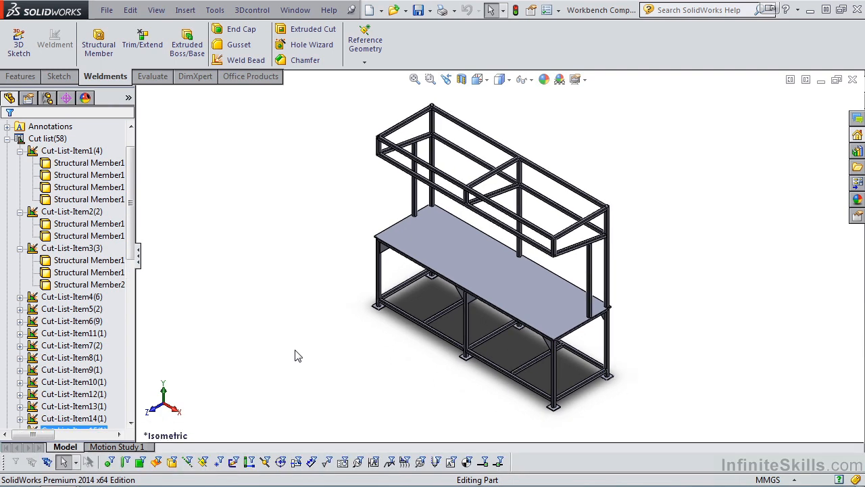
{"action": "left_click", "coordinate": [173, 463]}
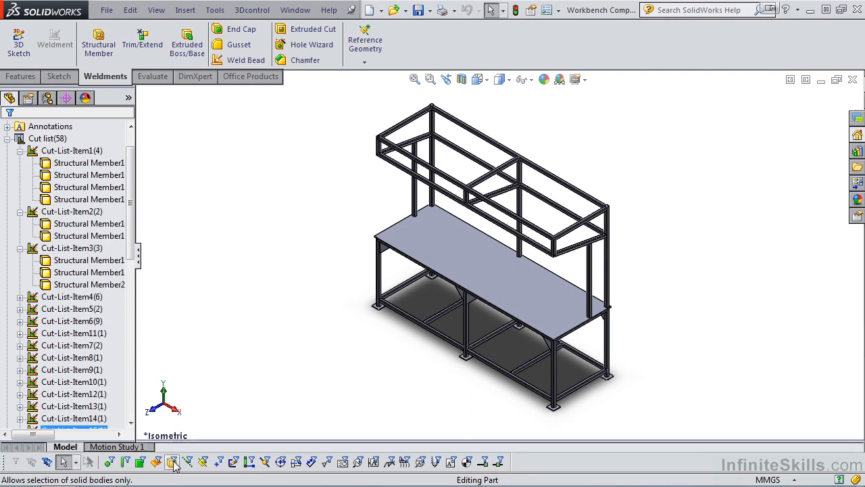
Step: Create a sub-weldment from the overhead shelf frame bodies and the five uprights above the tabletop, and update the cut list
{"action": "middle_click_drag", "start_coordinate": [406, 419], "coordinate": [406, 367]}
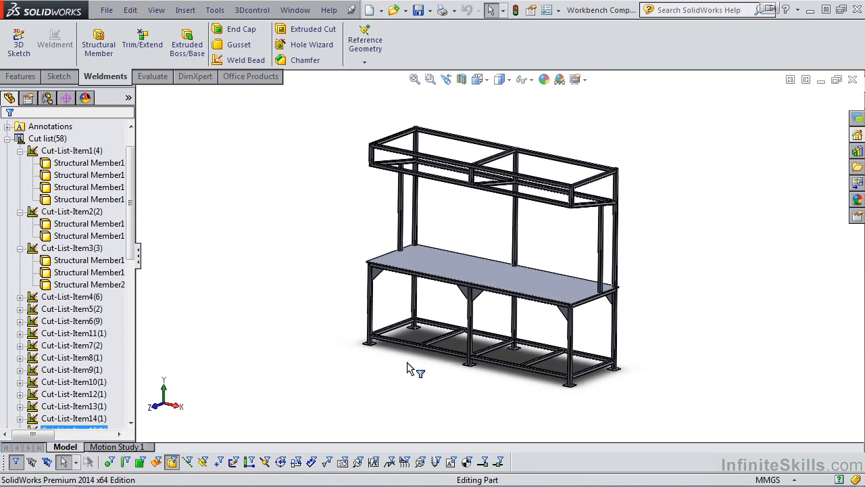
{"action": "left_click_drag", "start_coordinate": [329, 236], "coordinate": [663, 104]}
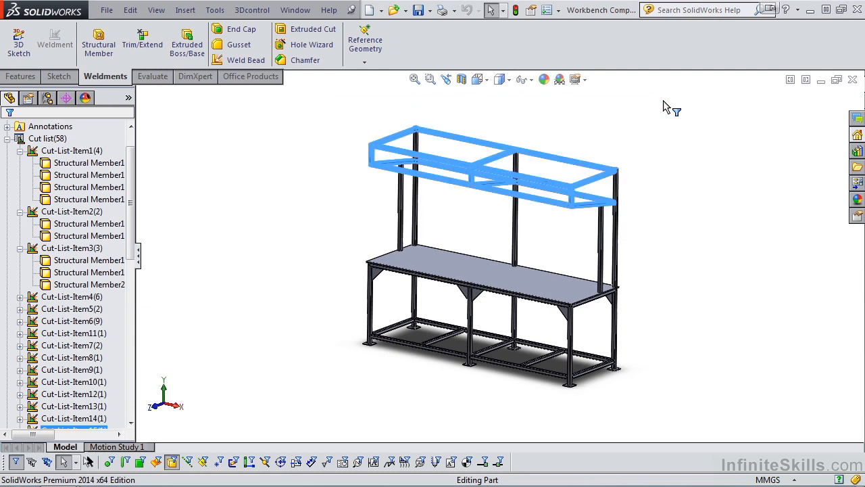
{"action": "left_click", "coordinate": [617, 233], "text": "ctrl"}
{"action": "left_click", "coordinate": [602, 242], "text": "ctrl"}
{"action": "left_click", "coordinate": [516, 217], "text": "ctrl"}
{"action": "left_click", "coordinate": [415, 209], "text": "ctrl"}
{"action": "left_click", "coordinate": [403, 209], "text": "ctrl"}
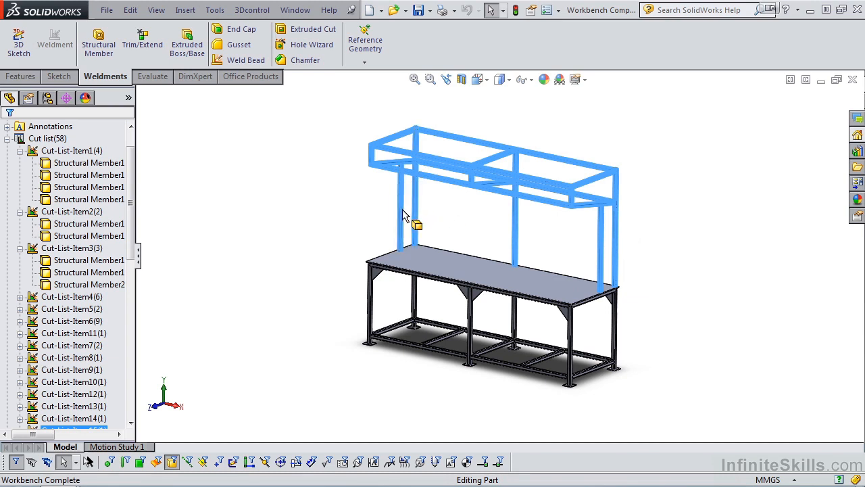
{"action": "right_click", "coordinate": [331, 227]}
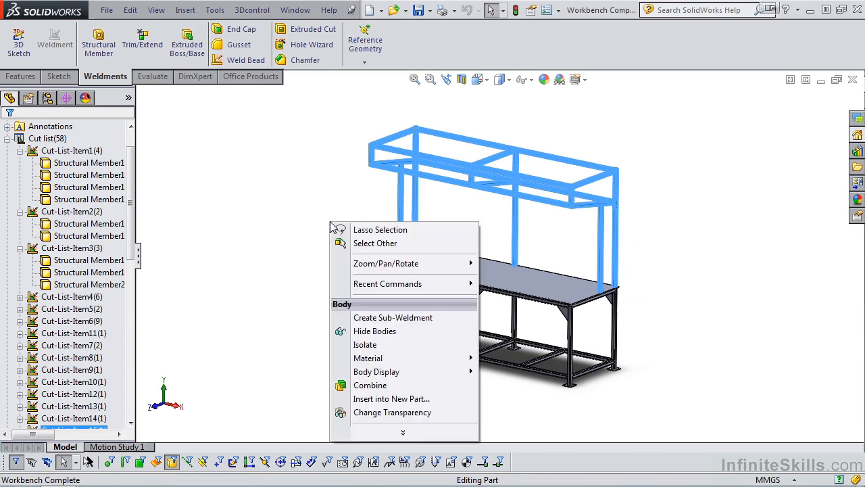
{"action": "left_click", "coordinate": [393, 318]}
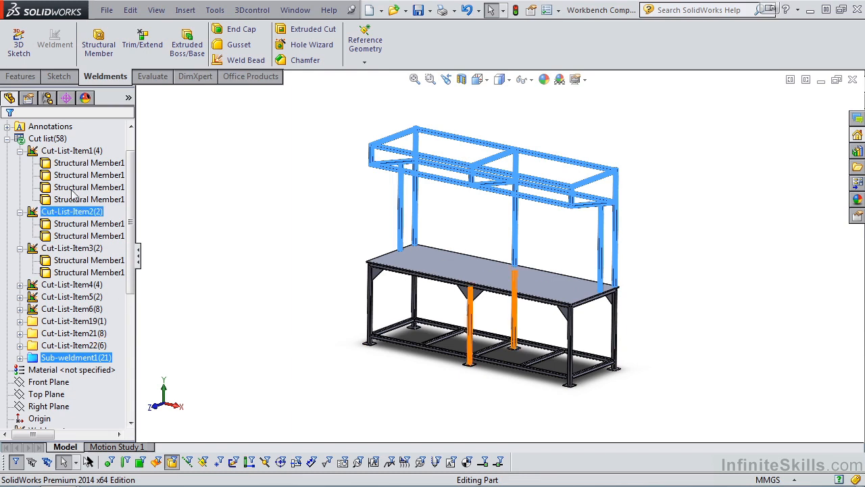
{"action": "right_click", "coordinate": [21, 142]}
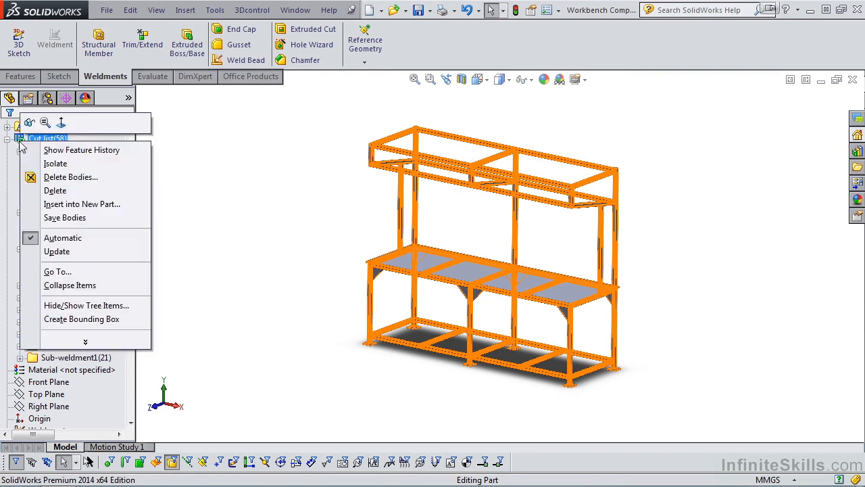
{"action": "left_click", "coordinate": [64, 254]}
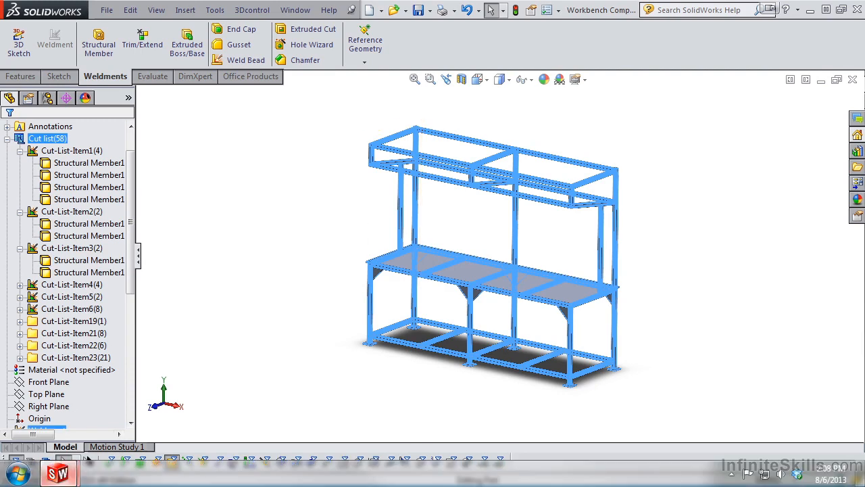
Step: Switch to the Workbench Drawing and place a weldment cut list of the workbench view in the sheet's upper-left corner
{"action": "mouse_move", "coordinate": [58, 472]}
{"action": "left_click", "coordinate": [217, 389]}
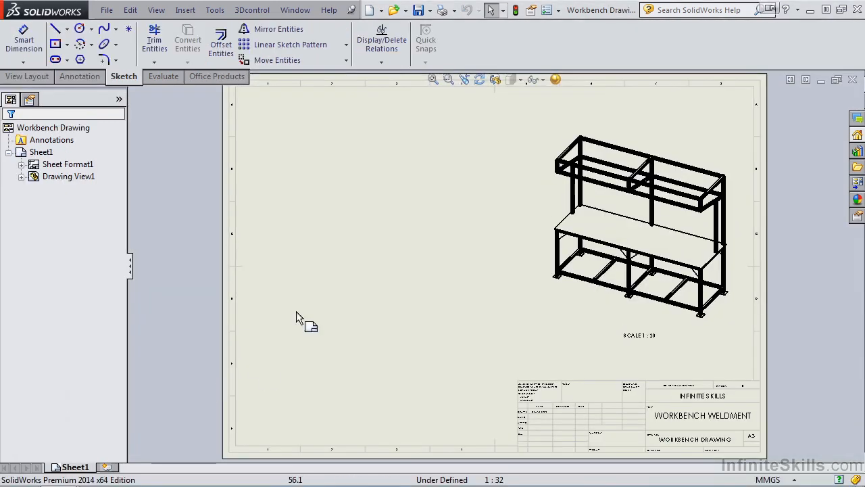
{"action": "left_click", "coordinate": [80, 77]}
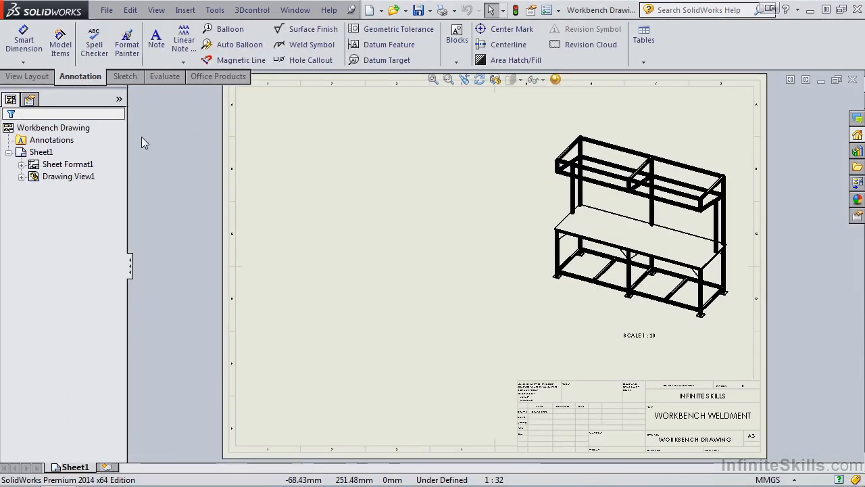
{"action": "left_click", "coordinate": [643, 62]}
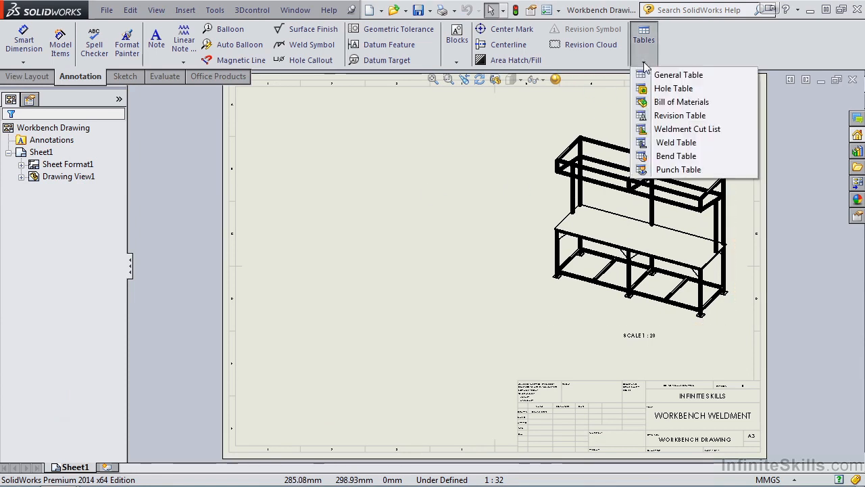
{"action": "left_click", "coordinate": [687, 128]}
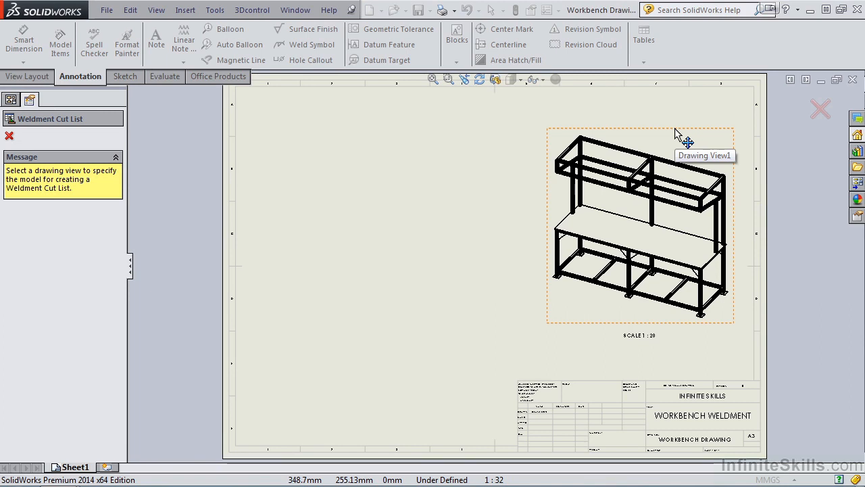
{"action": "left_click", "coordinate": [613, 199]}
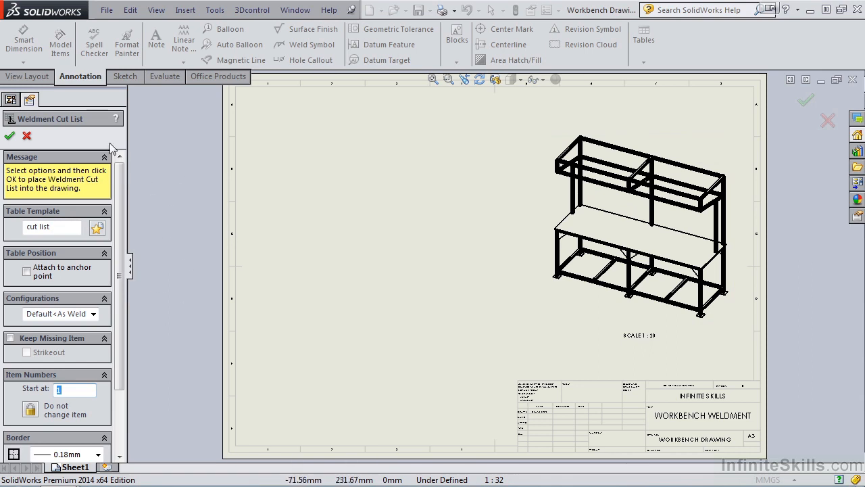
{"action": "left_click", "coordinate": [9, 135]}
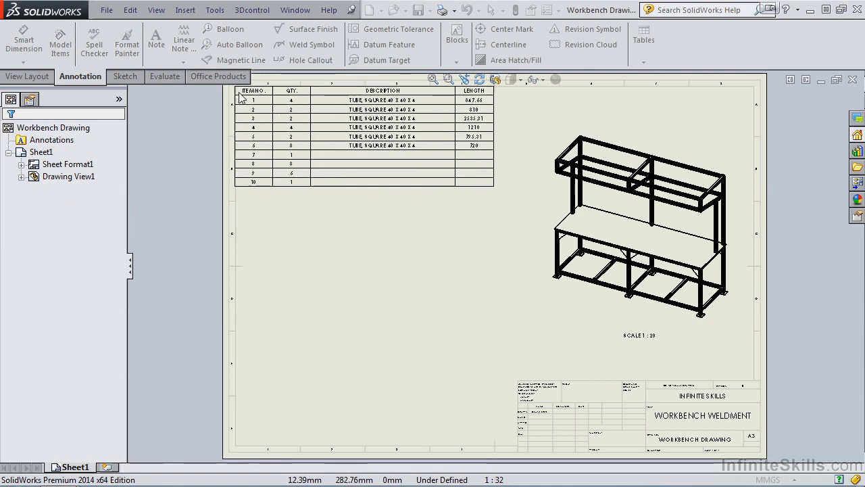
{"action": "left_click", "coordinate": [238, 95]}
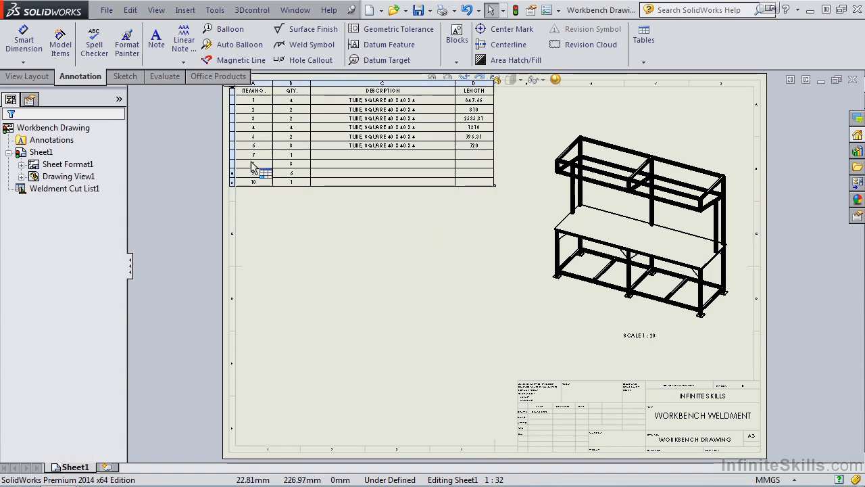
Step: Add auto balloons around the workbench view in a square layout, ignoring multiple instances and attaching leaders to edges
{"action": "left_click", "coordinate": [236, 46]}
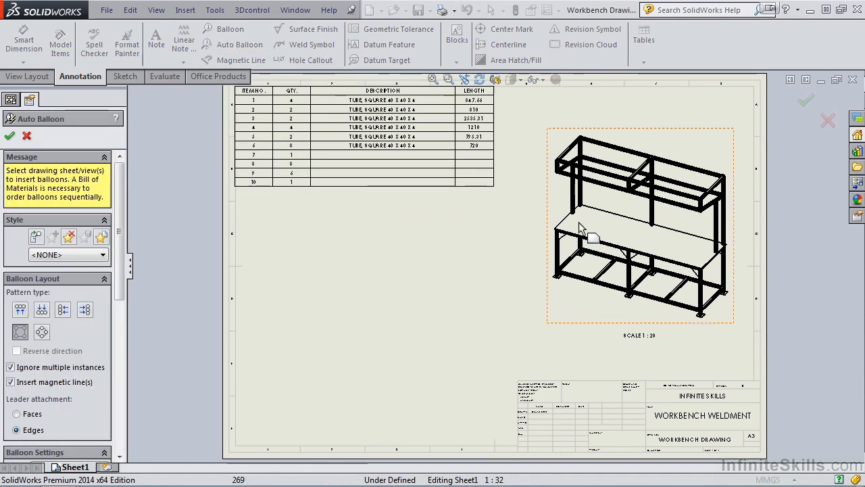
{"action": "left_click", "coordinate": [553, 242]}
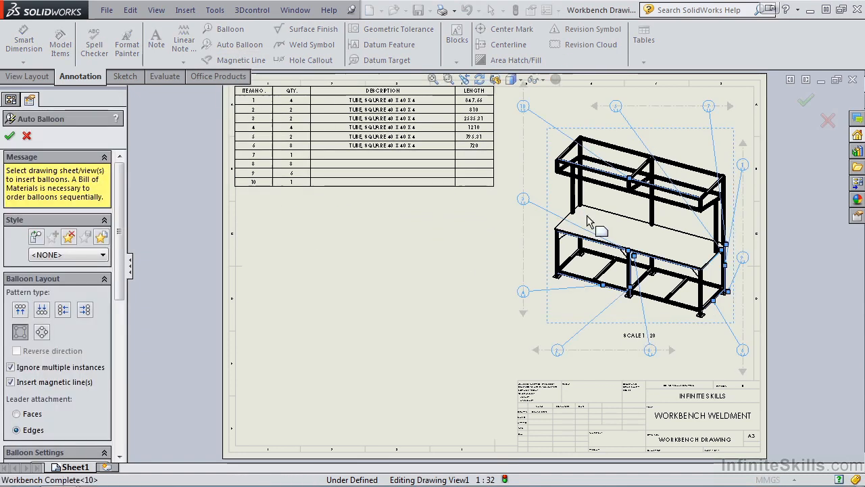
{"action": "left_click", "coordinate": [11, 135]}
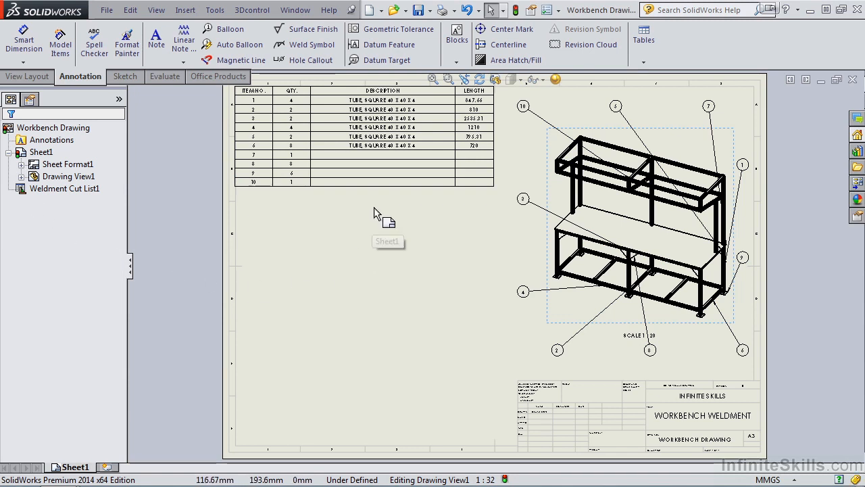
{"action": "left_click", "coordinate": [379, 159]}
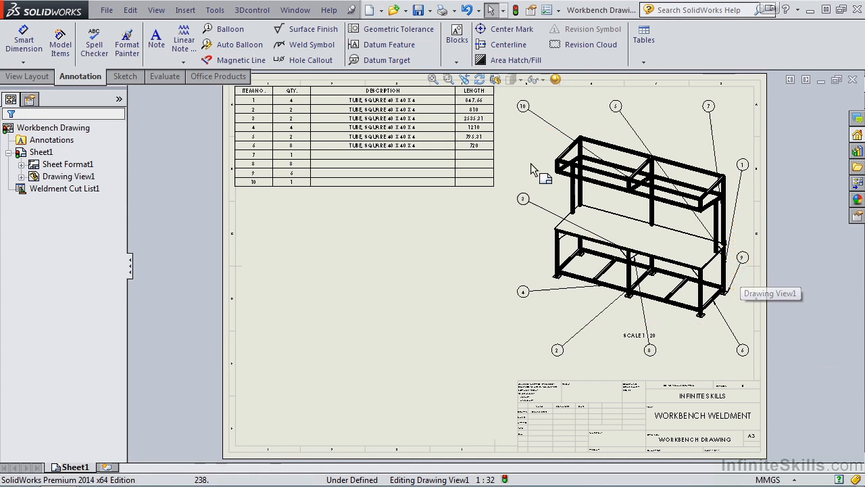
{"action": "left_click", "coordinate": [524, 106]}
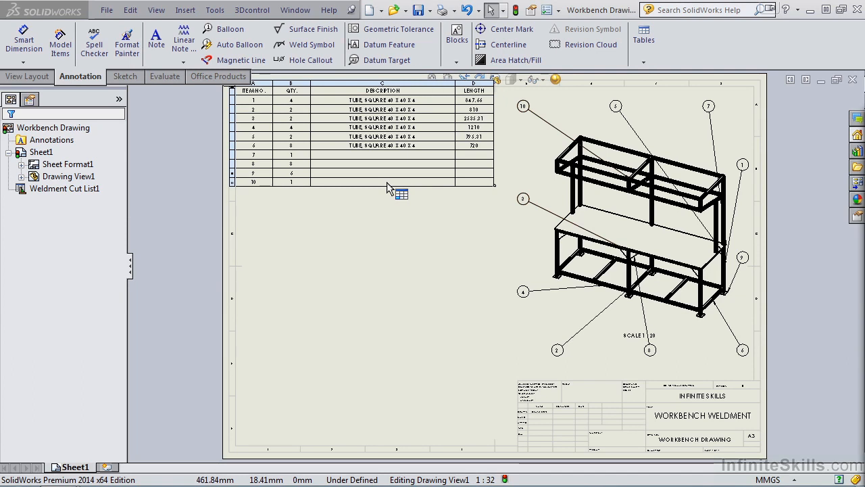
{"action": "left_click", "coordinate": [390, 201]}
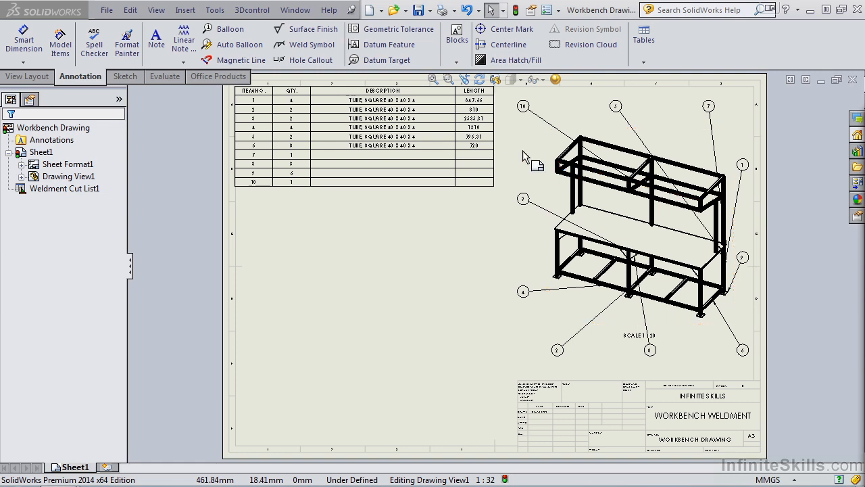
Step: Close the Workbench Complete part and reopen it from the Working Files folder
{"action": "mouse_move", "coordinate": [59, 473]}
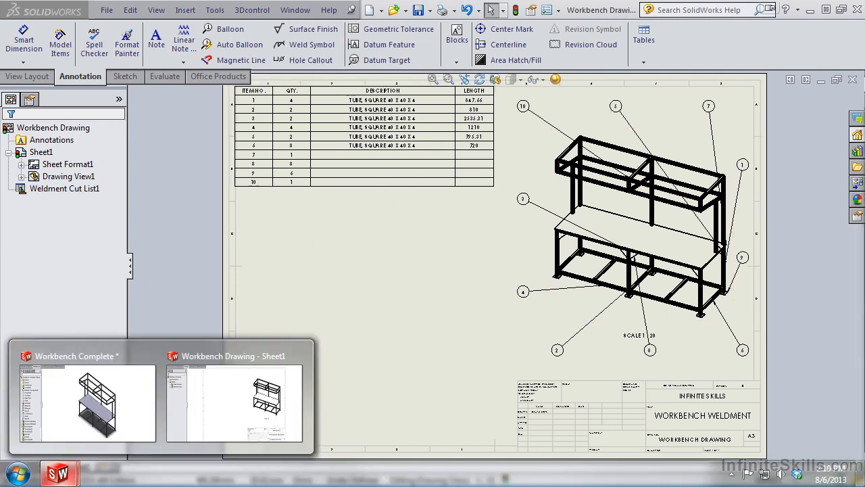
{"action": "left_click", "coordinate": [86, 405]}
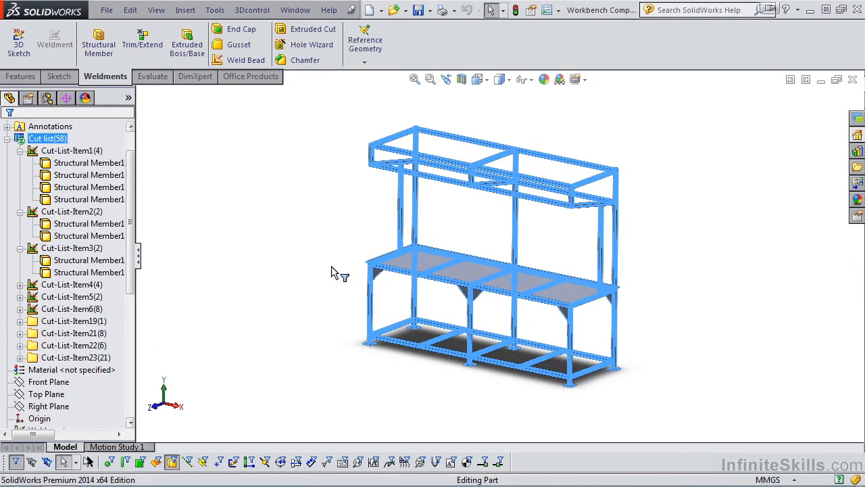
{"action": "left_click", "coordinate": [852, 80]}
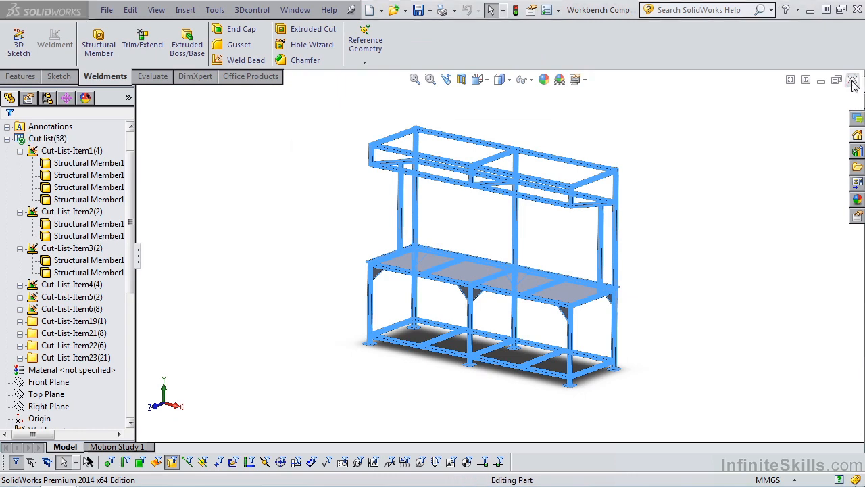
{"action": "left_click", "coordinate": [433, 267]}
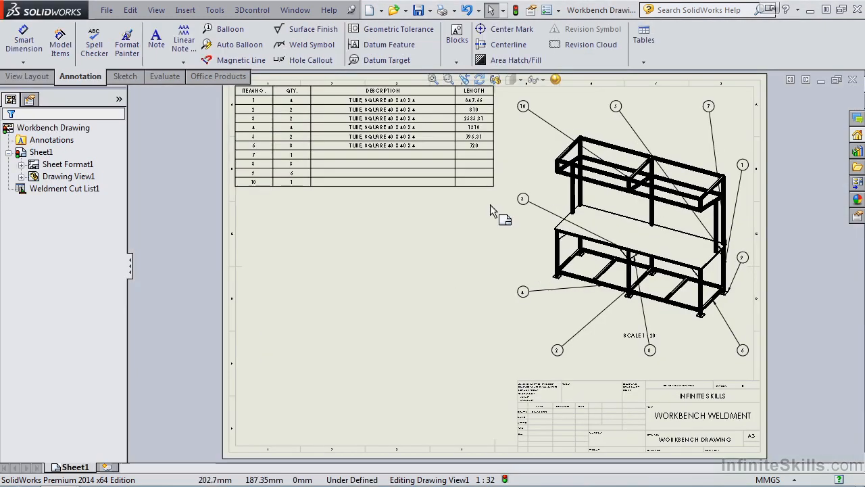
{"action": "left_click", "coordinate": [393, 10]}
{"action": "double_click", "coordinate": [309, 239]}
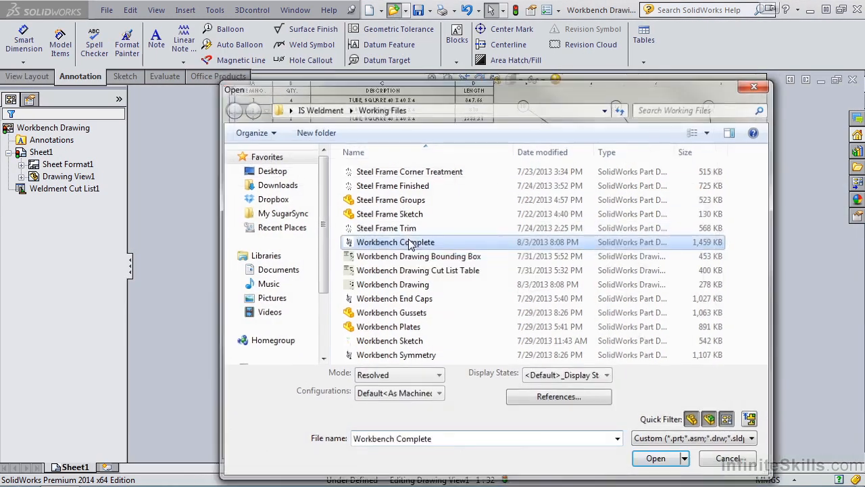
Step: Insert the overhead shelf frame bodies and five uprights into a new part with cut list properties transferred, saved as Workbench Complete-Structural Member2
{"action": "middle_click_drag", "start_coordinate": [414, 246], "coordinate": [459, 270]}
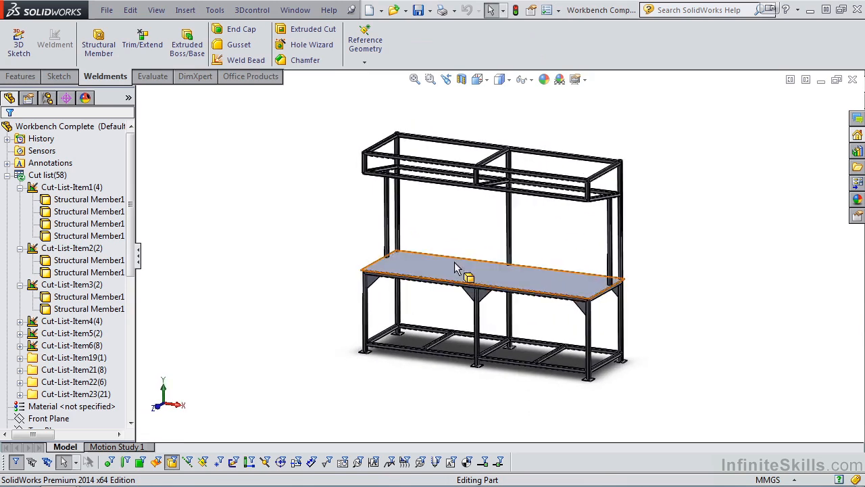
{"action": "left_click_drag", "start_coordinate": [316, 227], "coordinate": [669, 103]}
{"action": "left_click", "coordinate": [620, 230], "text": "ctrl"}
{"action": "left_click", "coordinate": [611, 233], "text": "ctrl"}
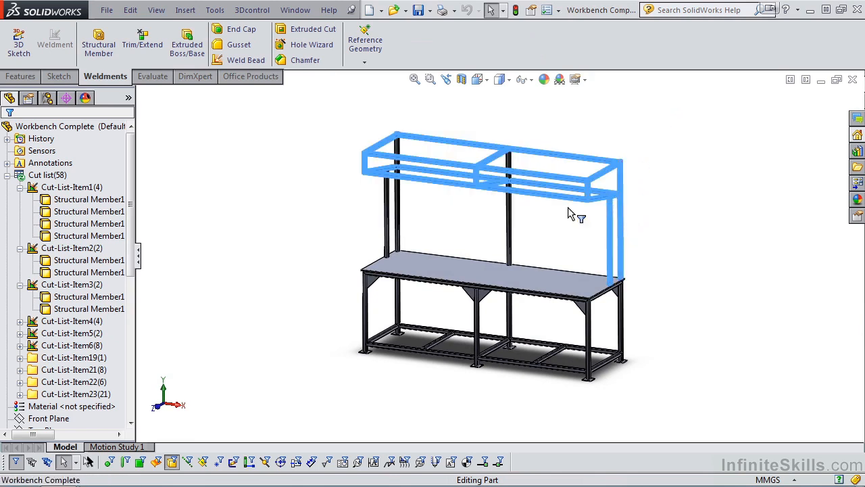
{"action": "left_click", "coordinate": [512, 214], "text": "ctrl"}
{"action": "left_click", "coordinate": [397, 205], "text": "ctrl"}
{"action": "left_click", "coordinate": [386, 205], "text": "ctrl"}
{"action": "right_click", "coordinate": [295, 226]}
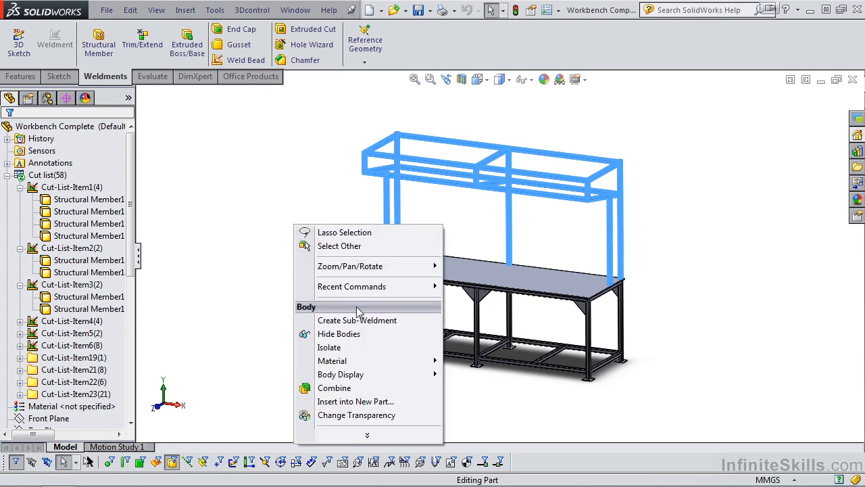
{"action": "left_click", "coordinate": [363, 408]}
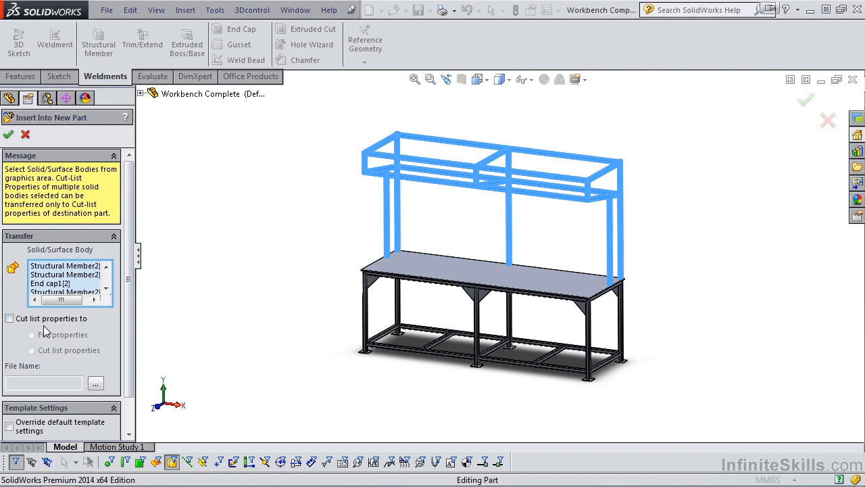
{"action": "left_click", "coordinate": [10, 319]}
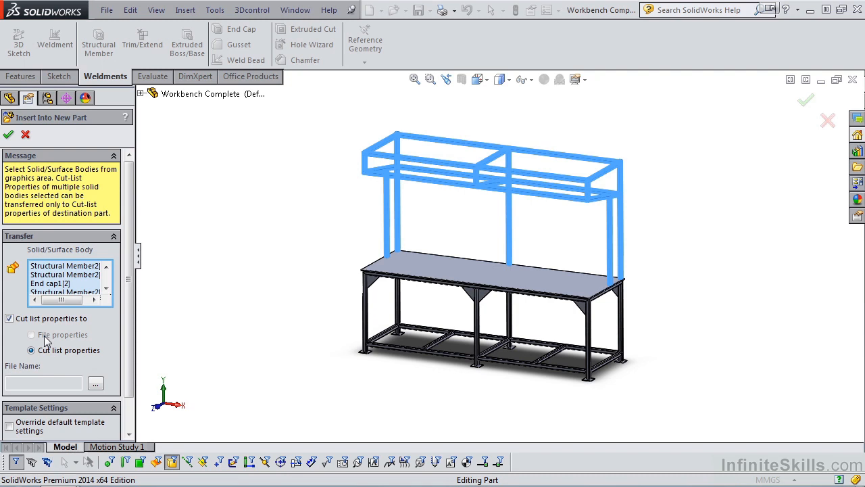
{"action": "left_click", "coordinate": [9, 135]}
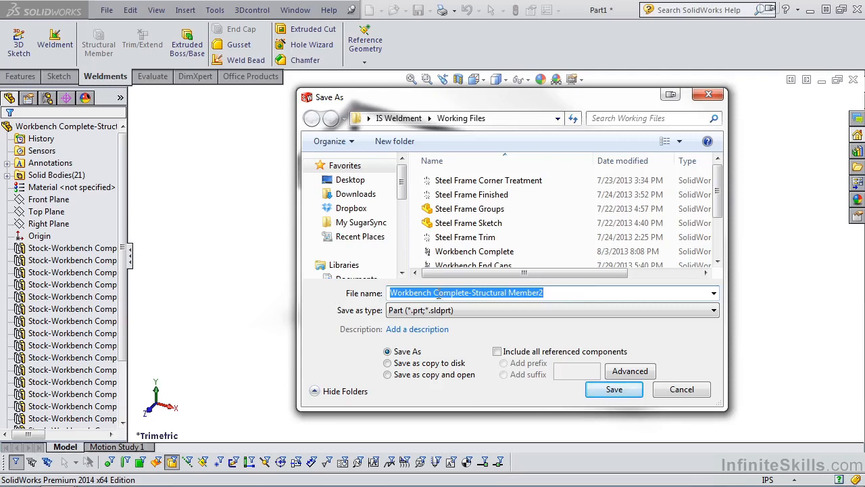
{"action": "left_click", "coordinate": [615, 390]}
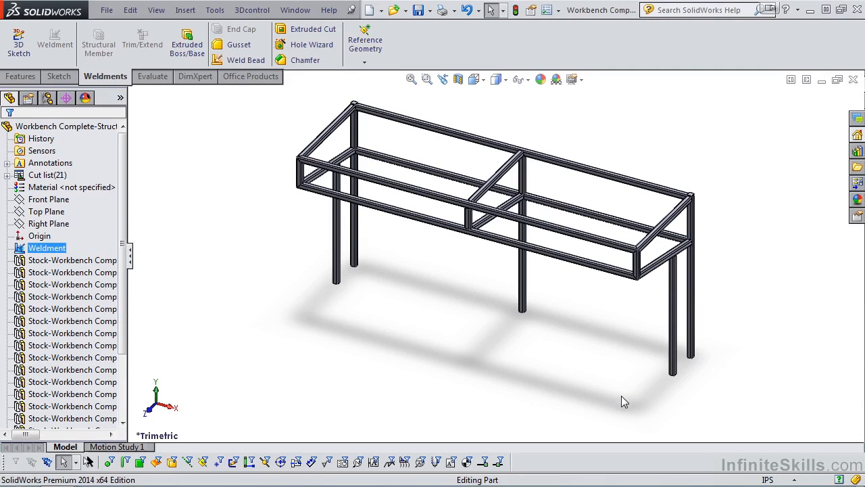
Step: Make a drawing from the new part on an A3 (ANSI) Landscape sheet and place its Trimetric view above the title block
{"action": "left_click", "coordinate": [106, 10]}
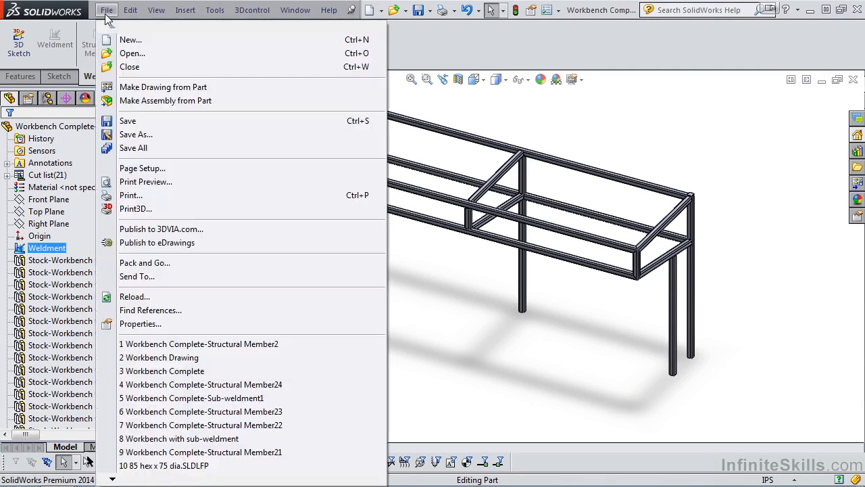
{"action": "left_click", "coordinate": [147, 90]}
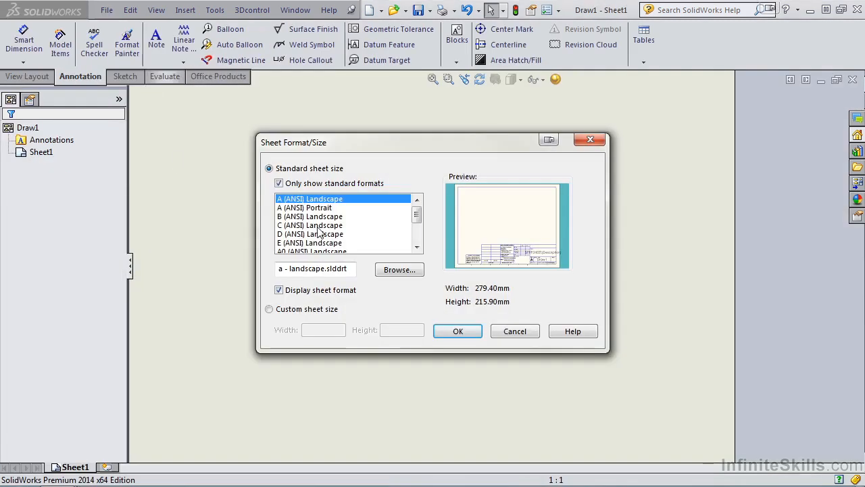
{"action": "left_click_drag", "start_coordinate": [416, 219], "coordinate": [417, 236]}
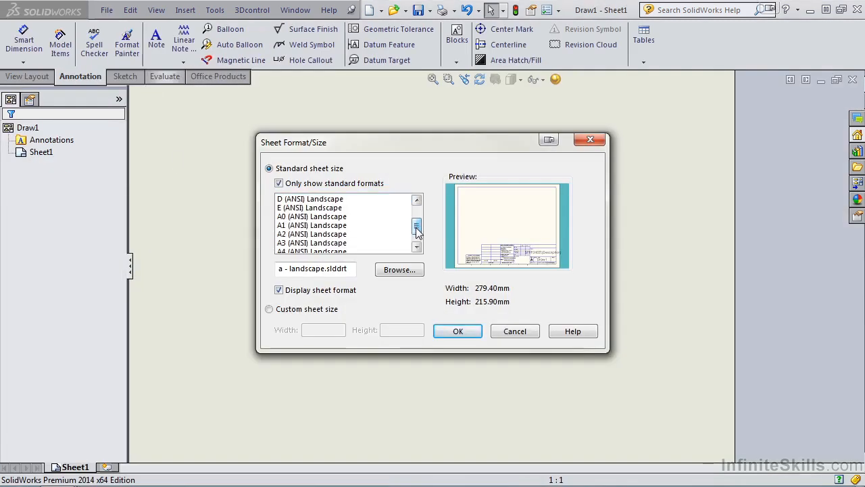
{"action": "left_click", "coordinate": [331, 242]}
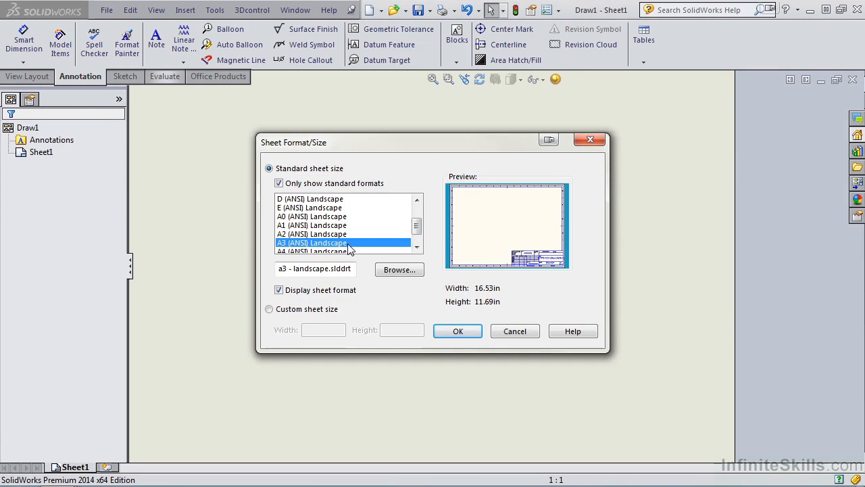
{"action": "left_click", "coordinate": [458, 333]}
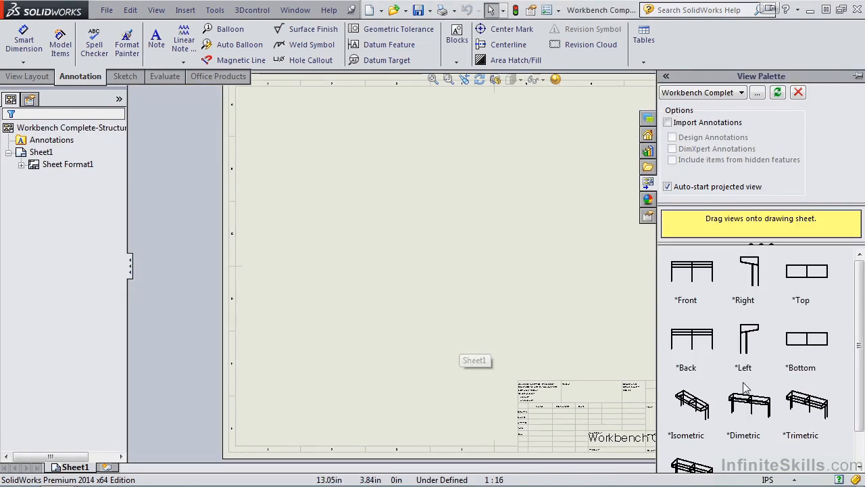
{"action": "mouse_move", "coordinate": [797, 396]}
{"action": "left_mouse_down"}
{"action": "mouse_move", "coordinate": [599, 215]}
{"action": "mouse_move", "coordinate": [617, 247]}
{"action": "left_mouse_up"}
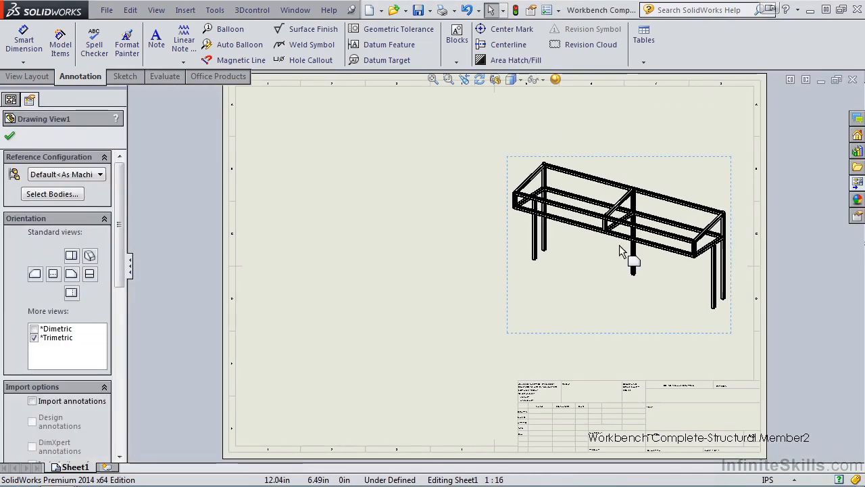
{"action": "left_click", "coordinate": [9, 138]}
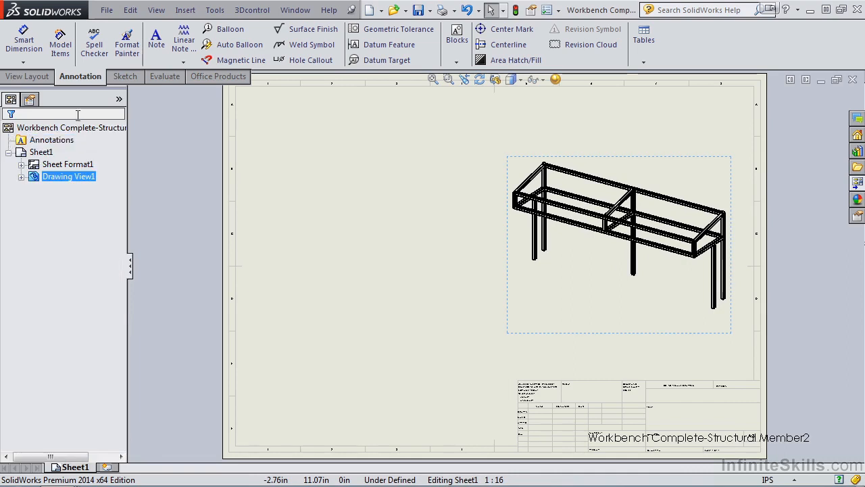
Step: Add a weldment cut list of the frame view using the cut list template, placed in the sheet's upper-left corner
{"action": "left_click", "coordinate": [644, 63]}
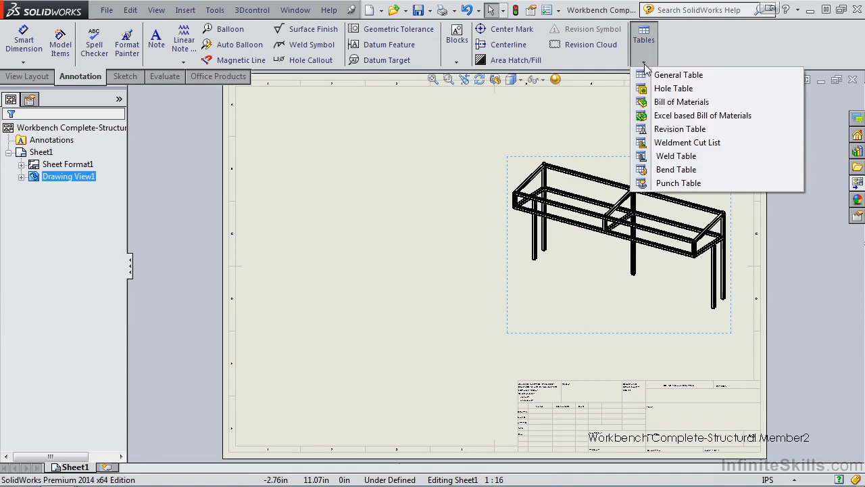
{"action": "left_click", "coordinate": [687, 143]}
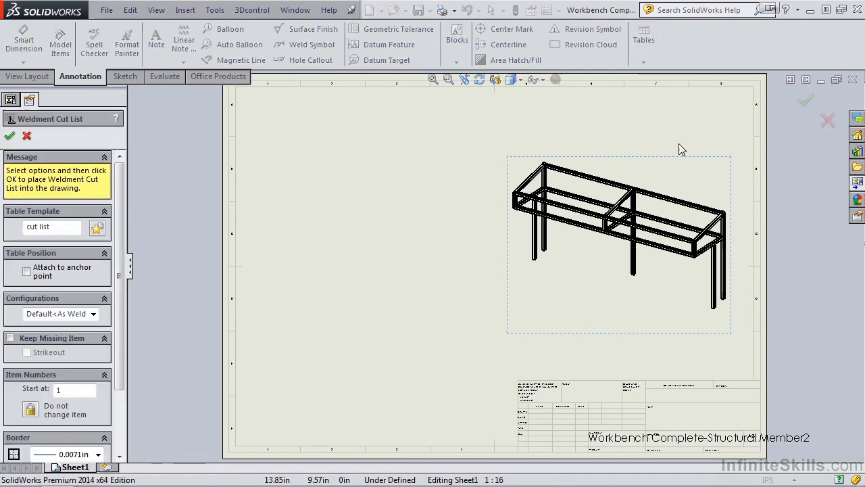
{"action": "left_click", "coordinate": [11, 138]}
{"action": "left_click", "coordinate": [238, 97]}
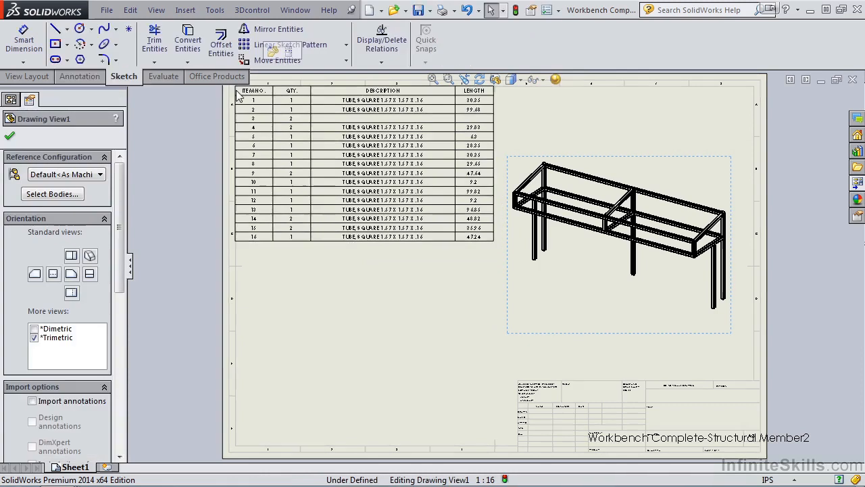